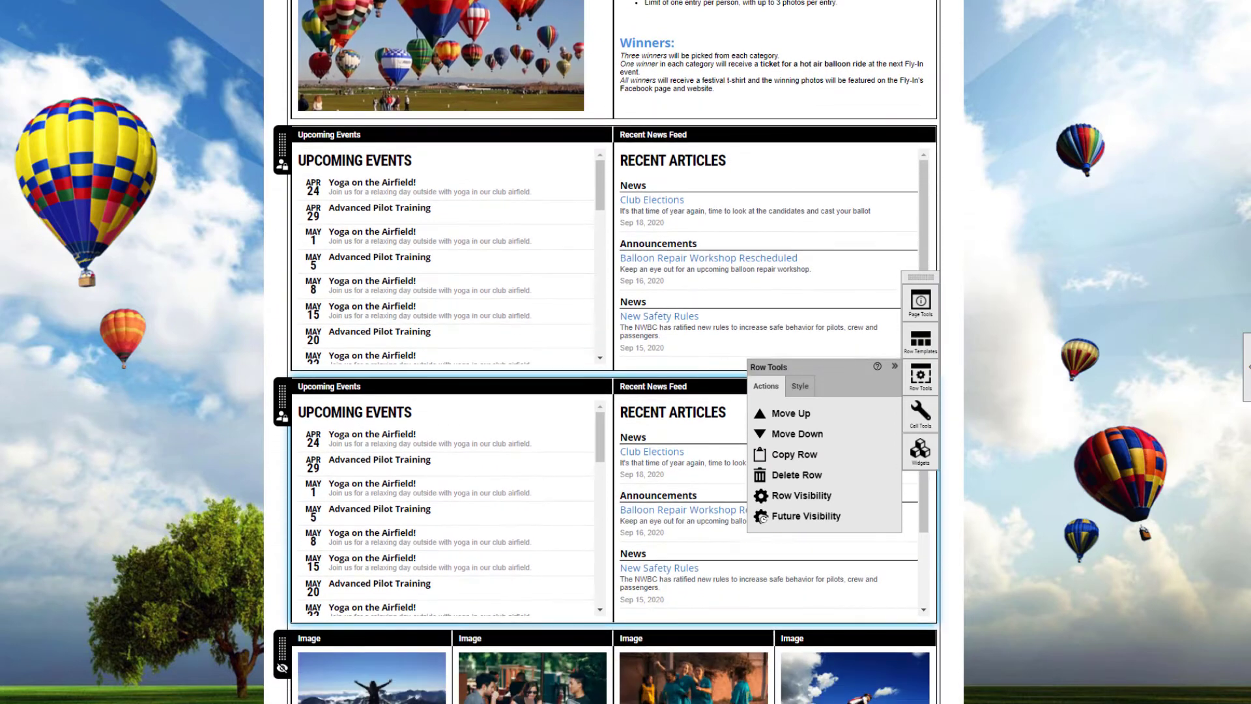
pyautogui.click(542, 509)
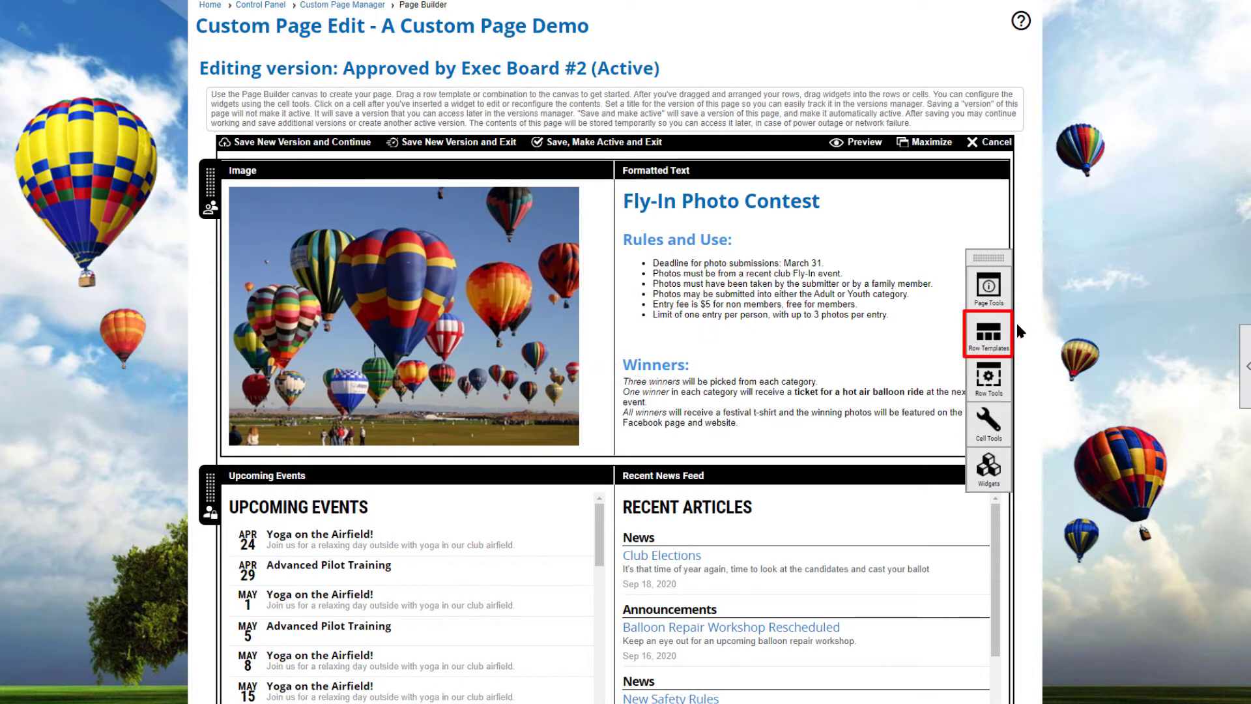
# Add a blank 50/50 row above the contest row and select the balloon photo cell to copy
pyautogui.click(989, 332)
pyautogui.moveTo(886, 397); pyautogui.dragTo(265, 178)
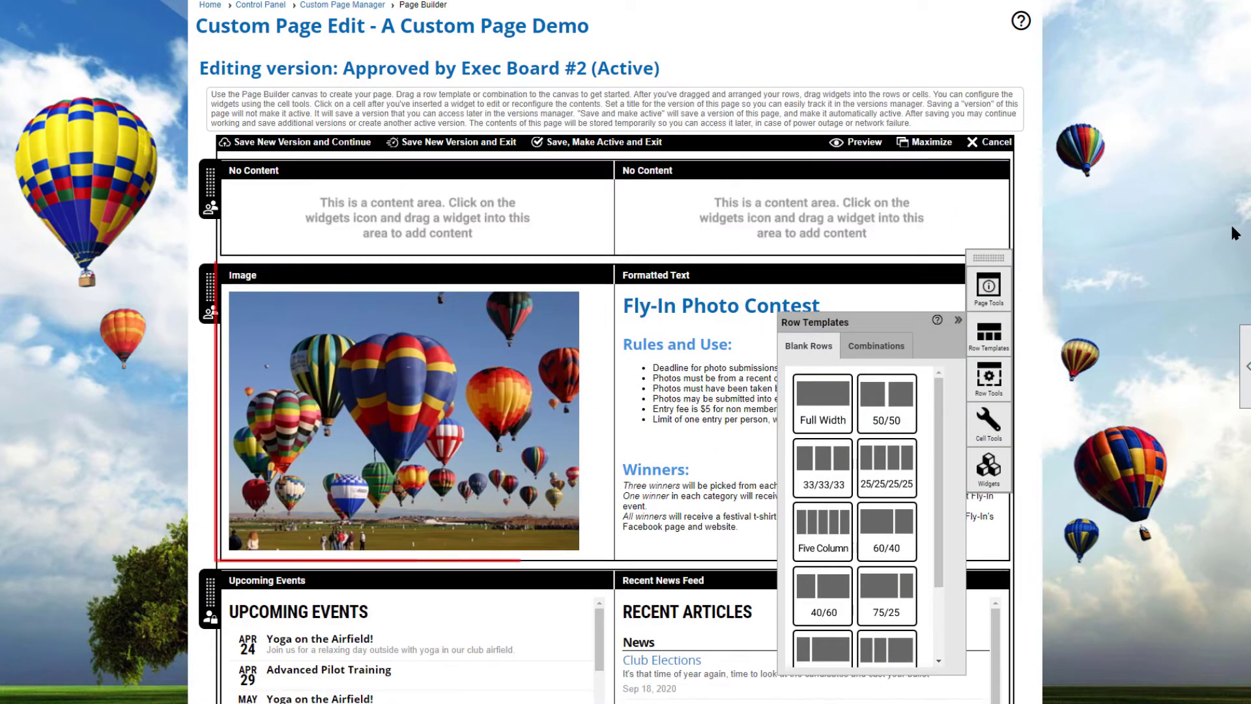
pyautogui.click(605, 340)
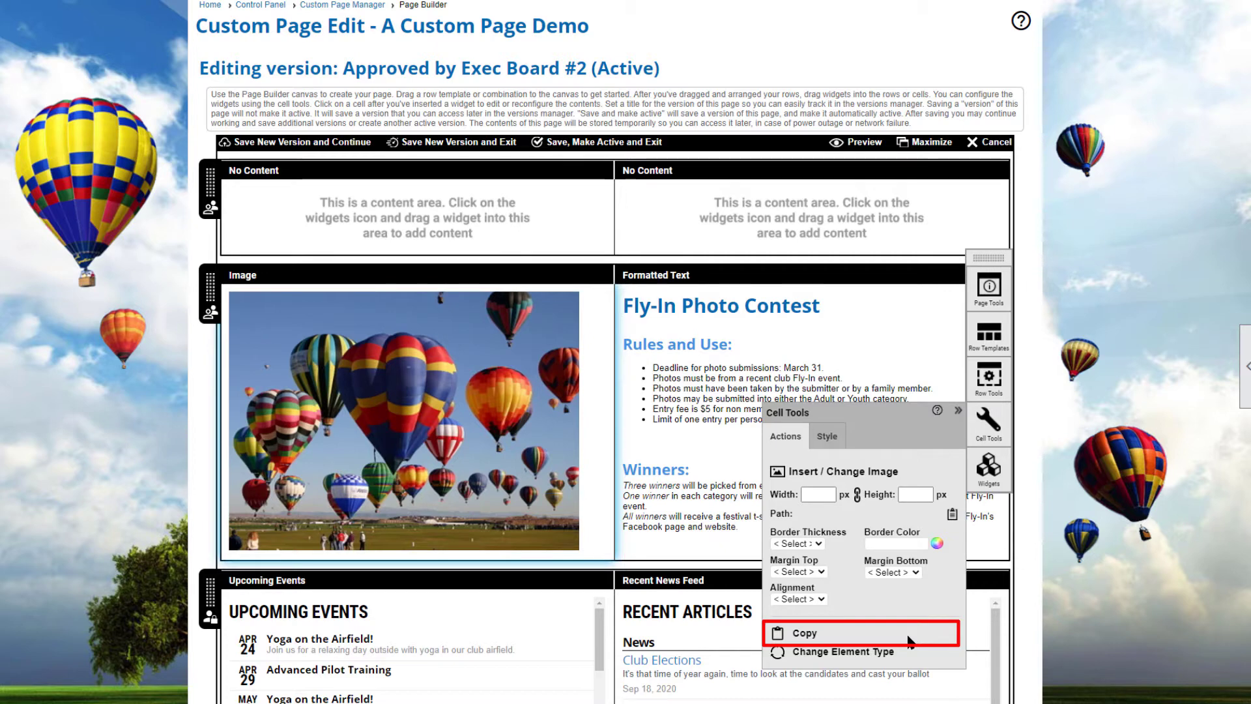
# Paste the copied balloon photo into the new top row's empty right cell
pyautogui.click(749, 218)
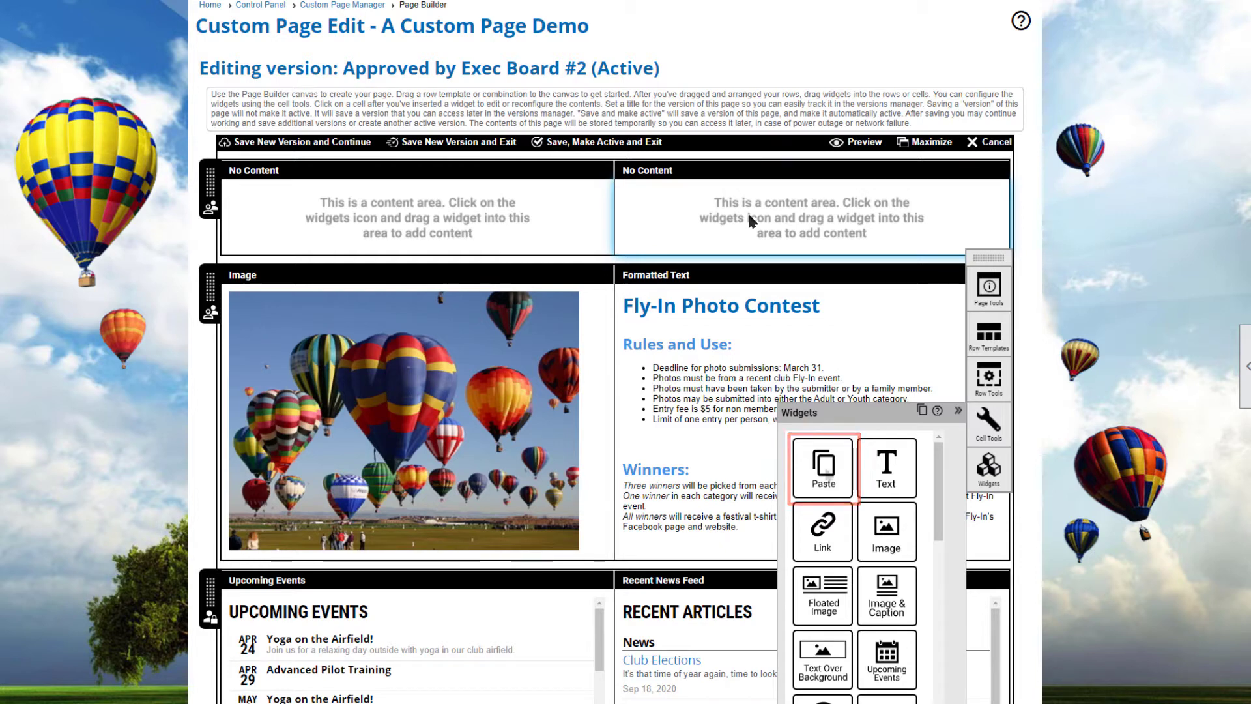
pyautogui.moveTo(824, 463); pyautogui.dragTo(751, 206)
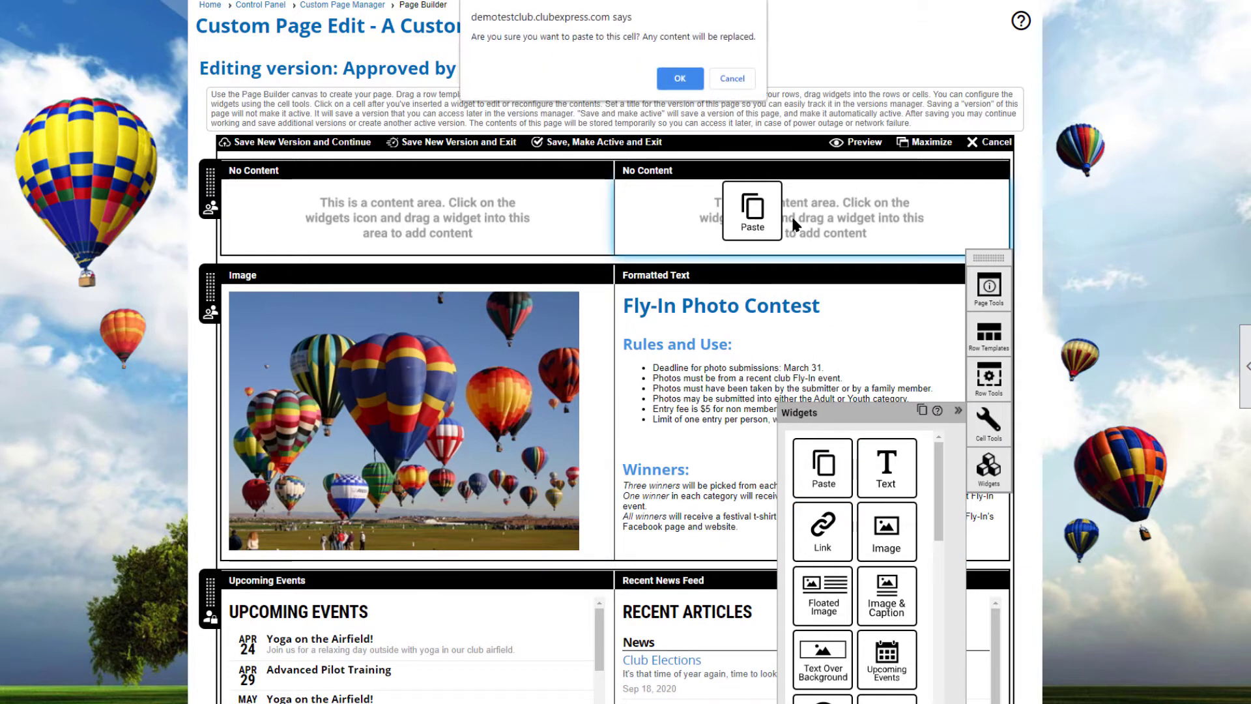
pyautogui.click(697, 85)
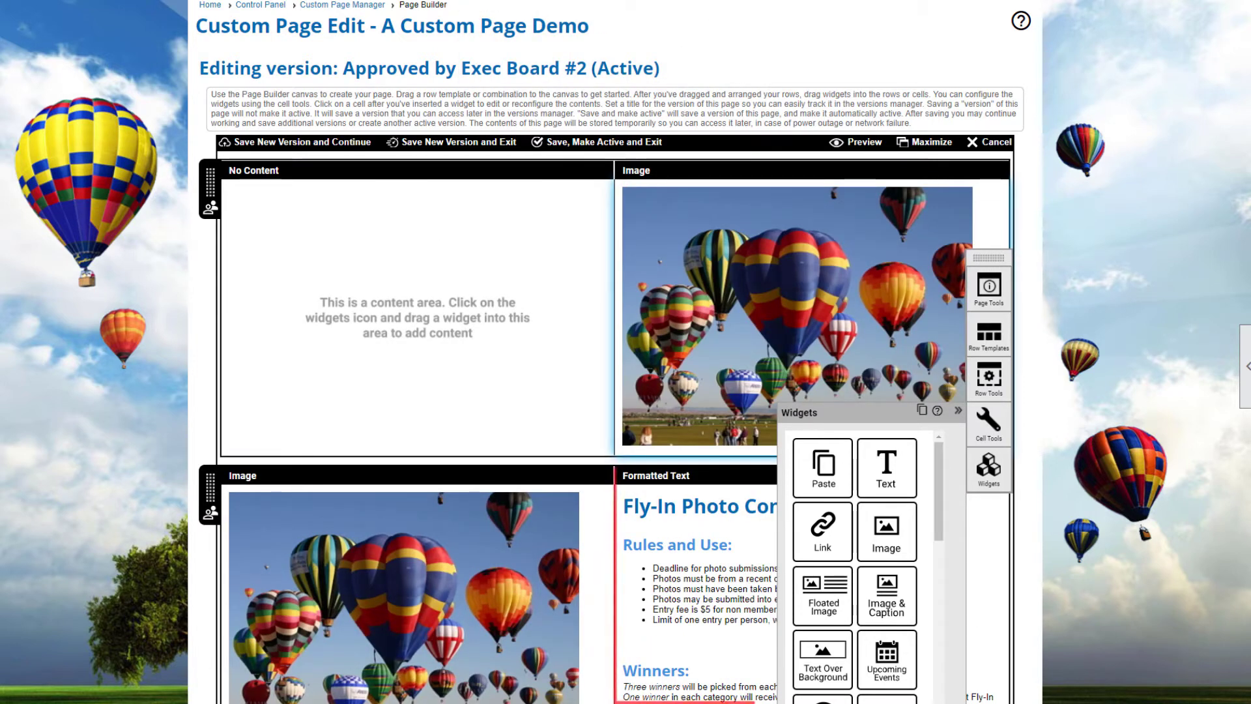
# Copy the Fly-In Photo Contest text block and paste it into the new row's left cell
pyautogui.click(680, 550)
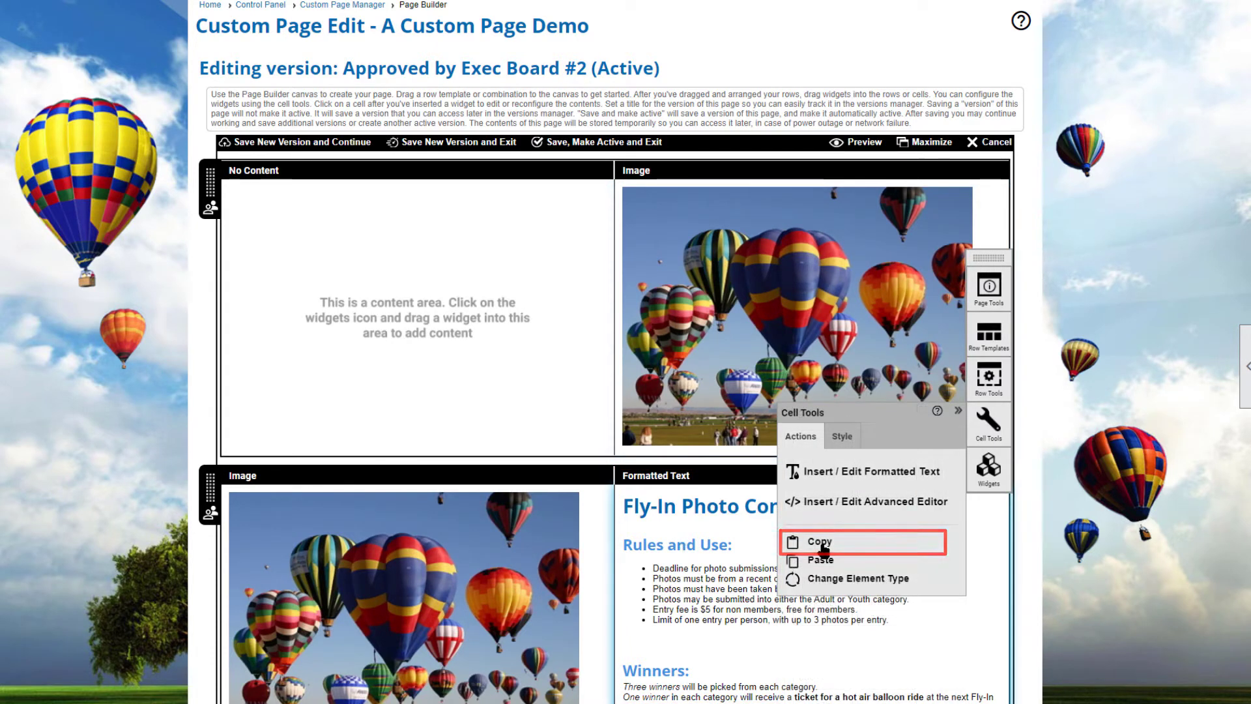
pyautogui.click(804, 541)
pyautogui.moveTo(824, 473); pyautogui.dragTo(459, 359)
pyautogui.click(675, 80)
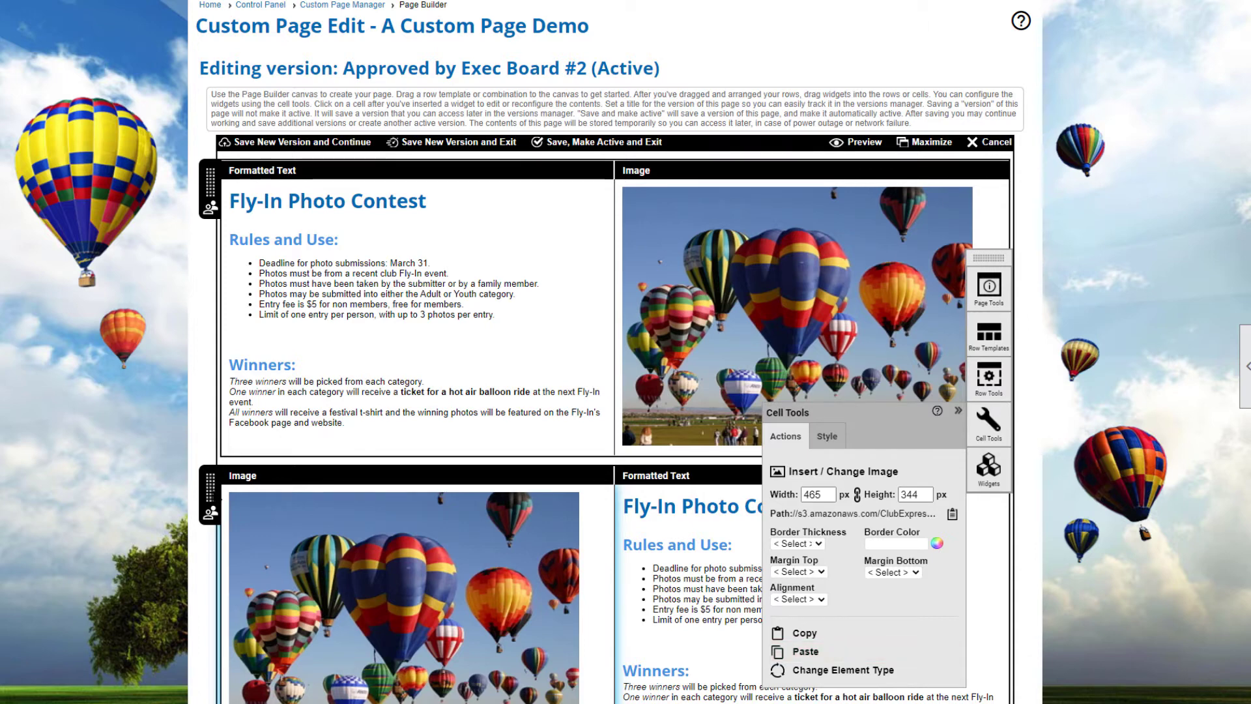
# Delete the original Image/Formatted Text contest row
pyautogui.click(989, 376)
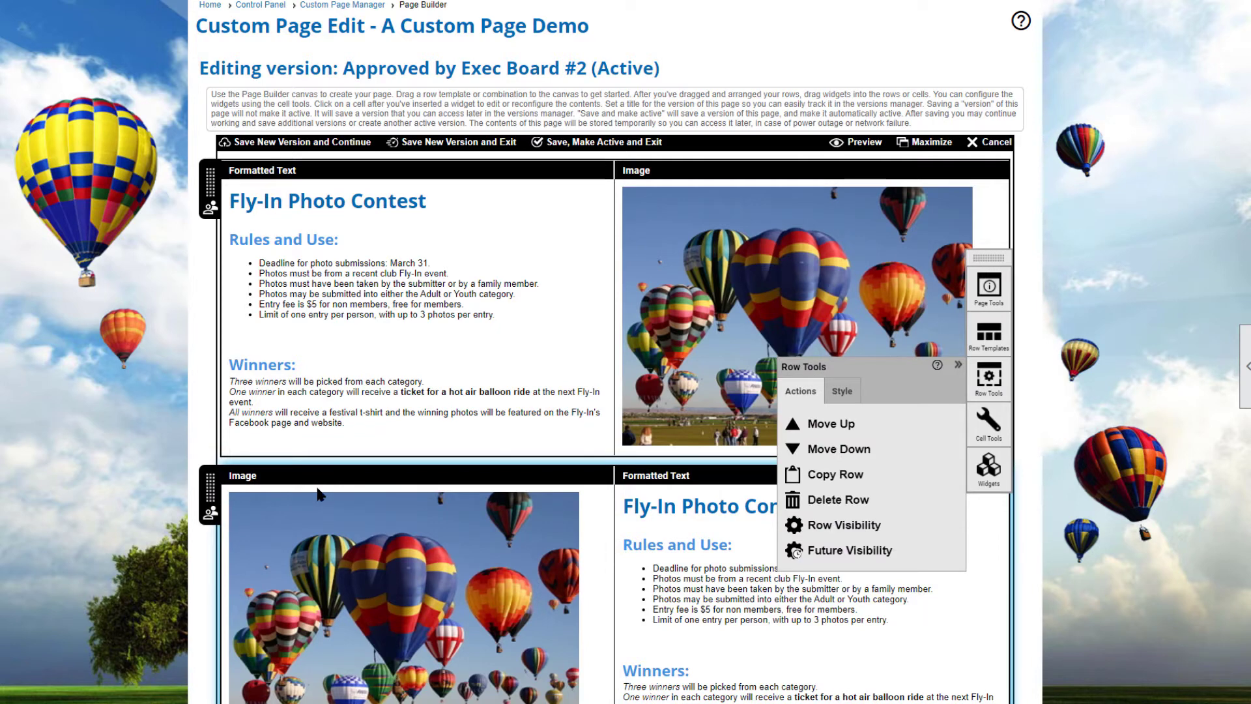
pyautogui.click(818, 502)
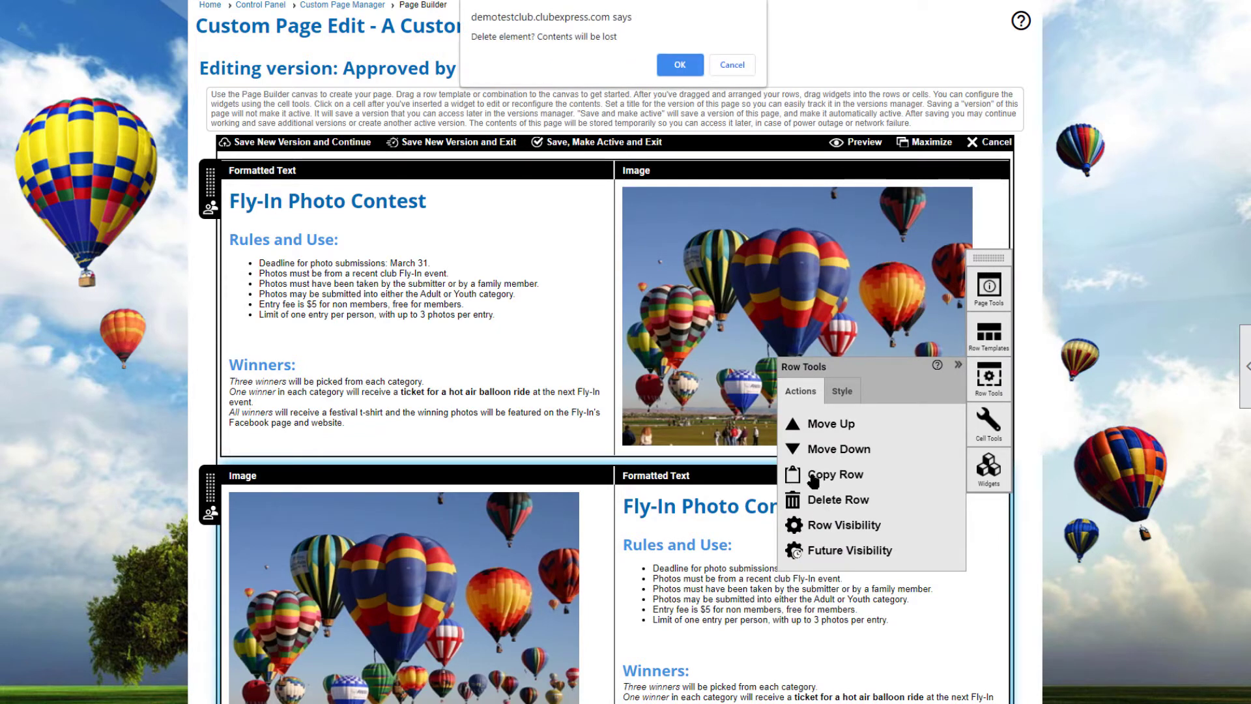
pyautogui.click(681, 65)
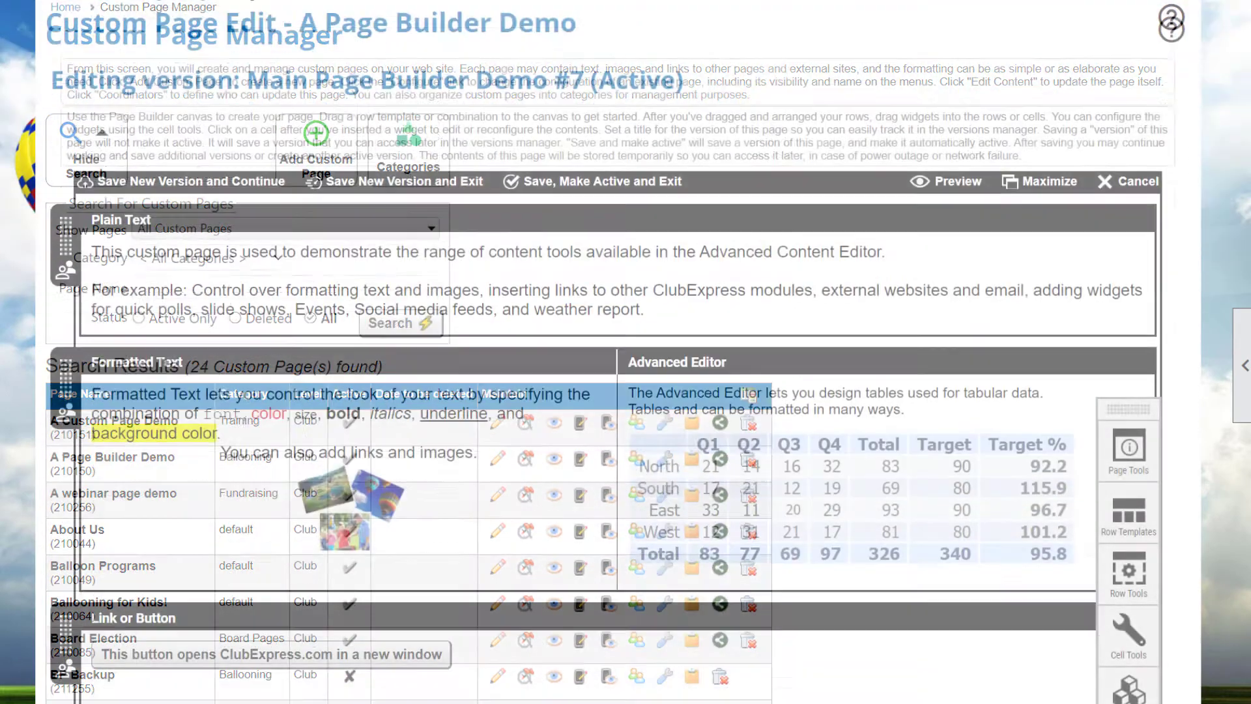
# Select the Floated Image With Text block on the Page Builder Demo for copying
pyautogui.scroll(-10, 396, 671)
pyautogui.scroll(-2, 396, 672)
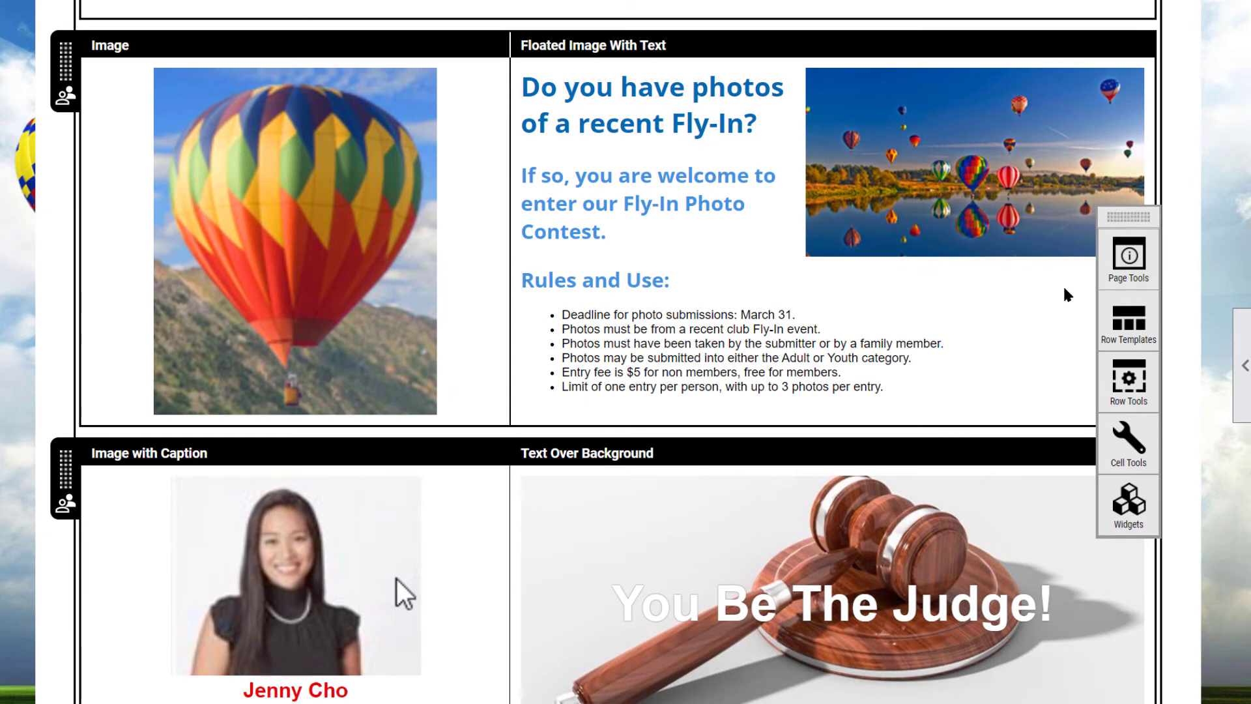
pyautogui.click(982, 300)
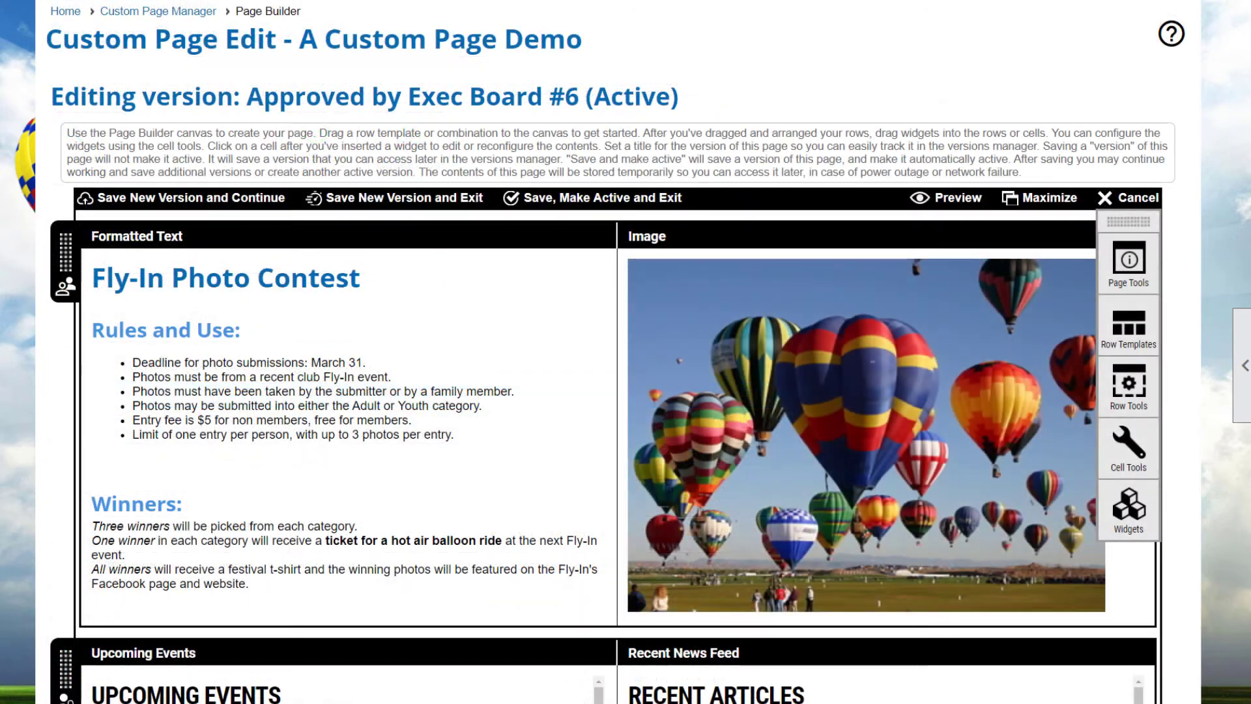
# Add a 40/60 row at the page top and paste the Floated Image With Text block into its right cell
pyautogui.click(1139, 329)
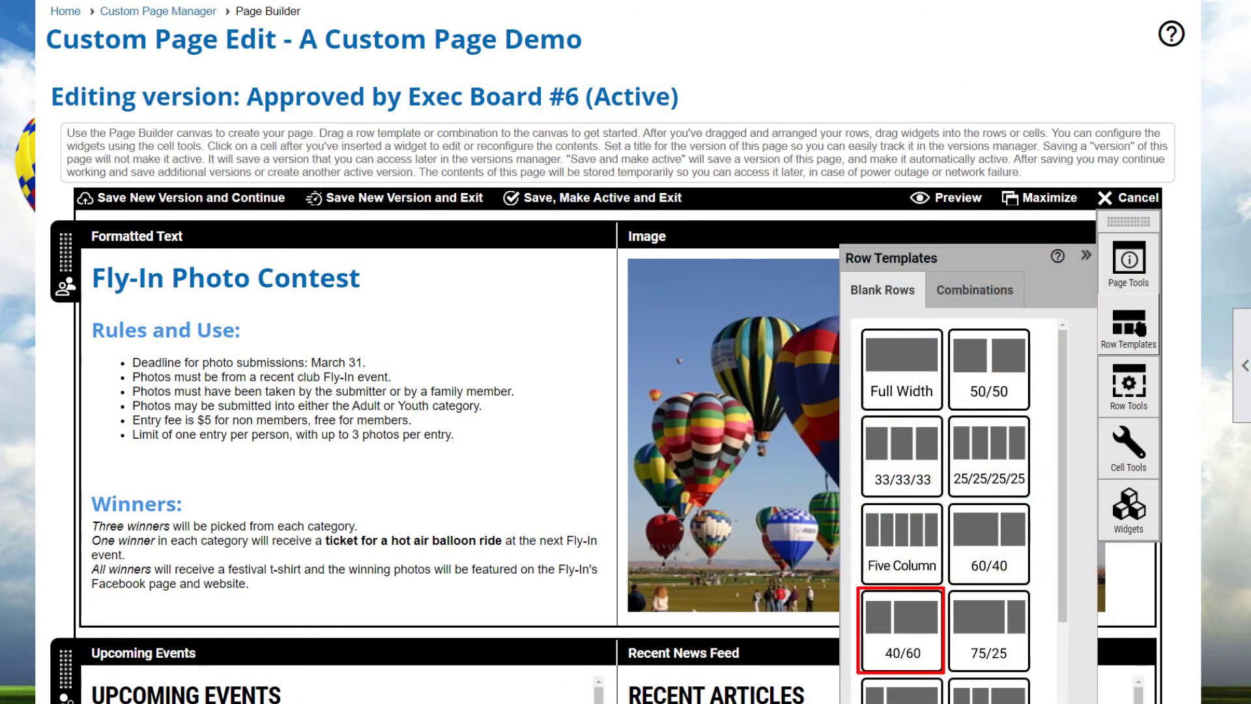
pyautogui.moveTo(896, 623); pyautogui.dragTo(119, 244)
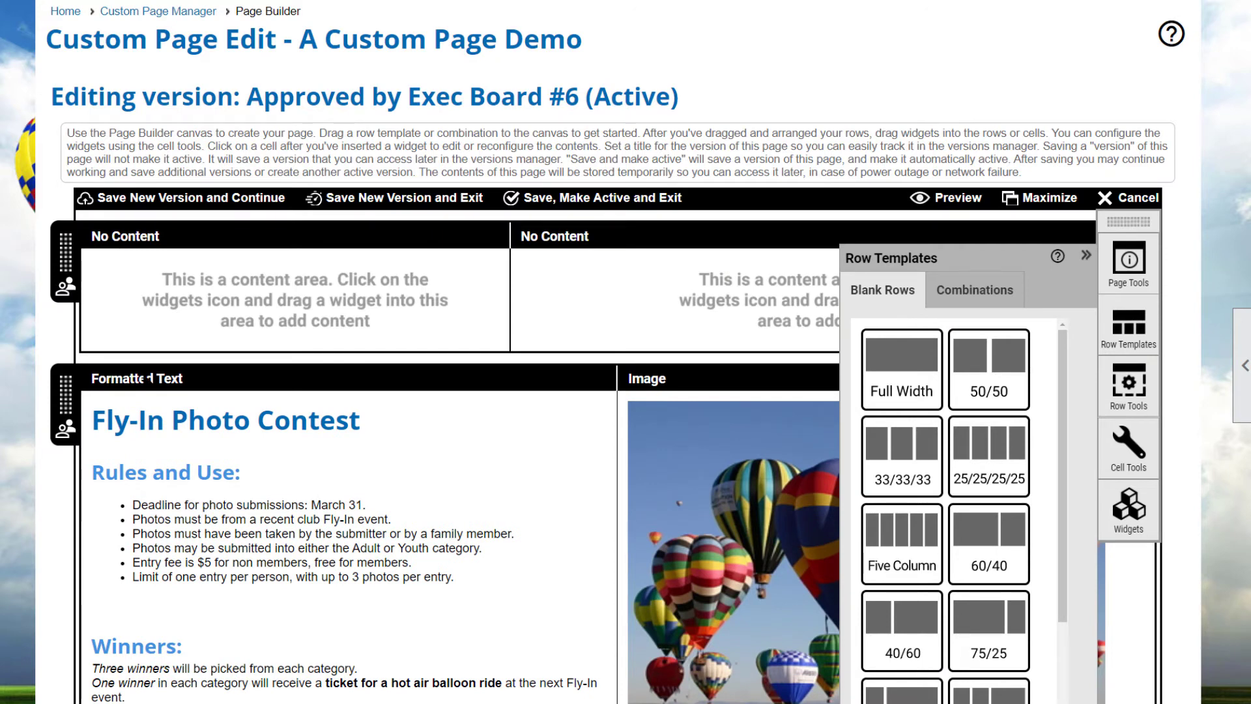
pyautogui.click(751, 308)
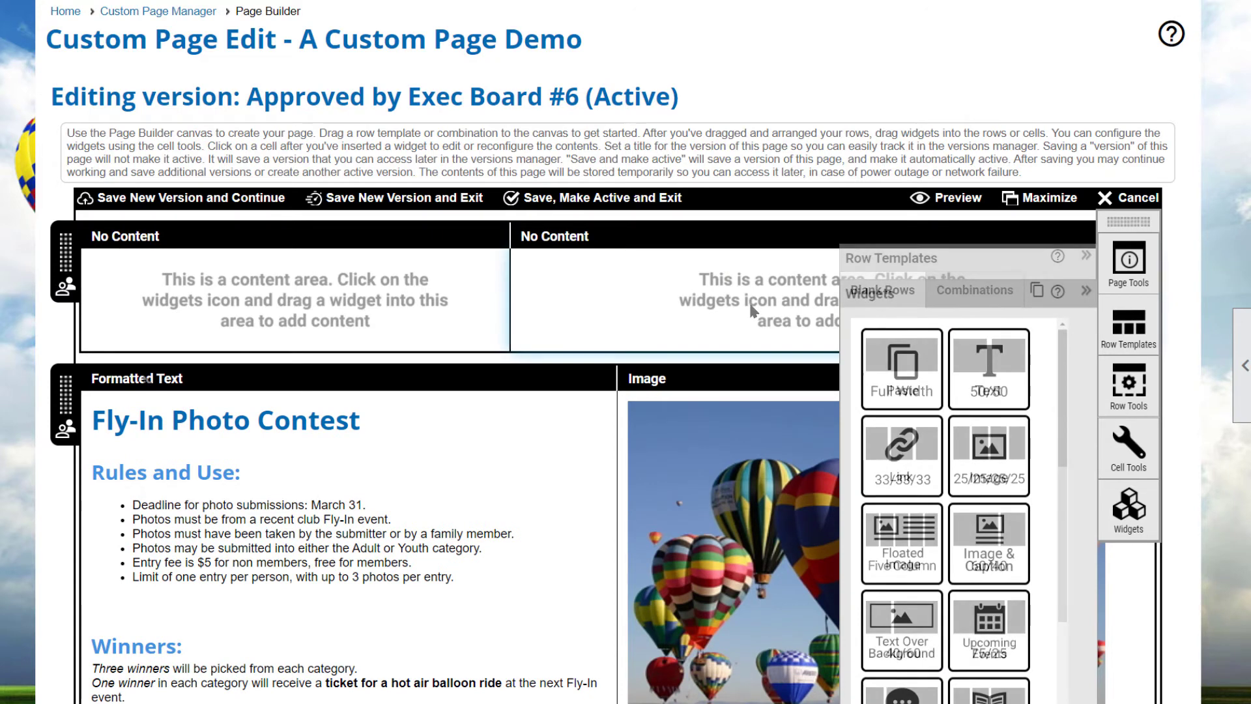
pyautogui.moveTo(904, 368); pyautogui.dragTo(641, 300)
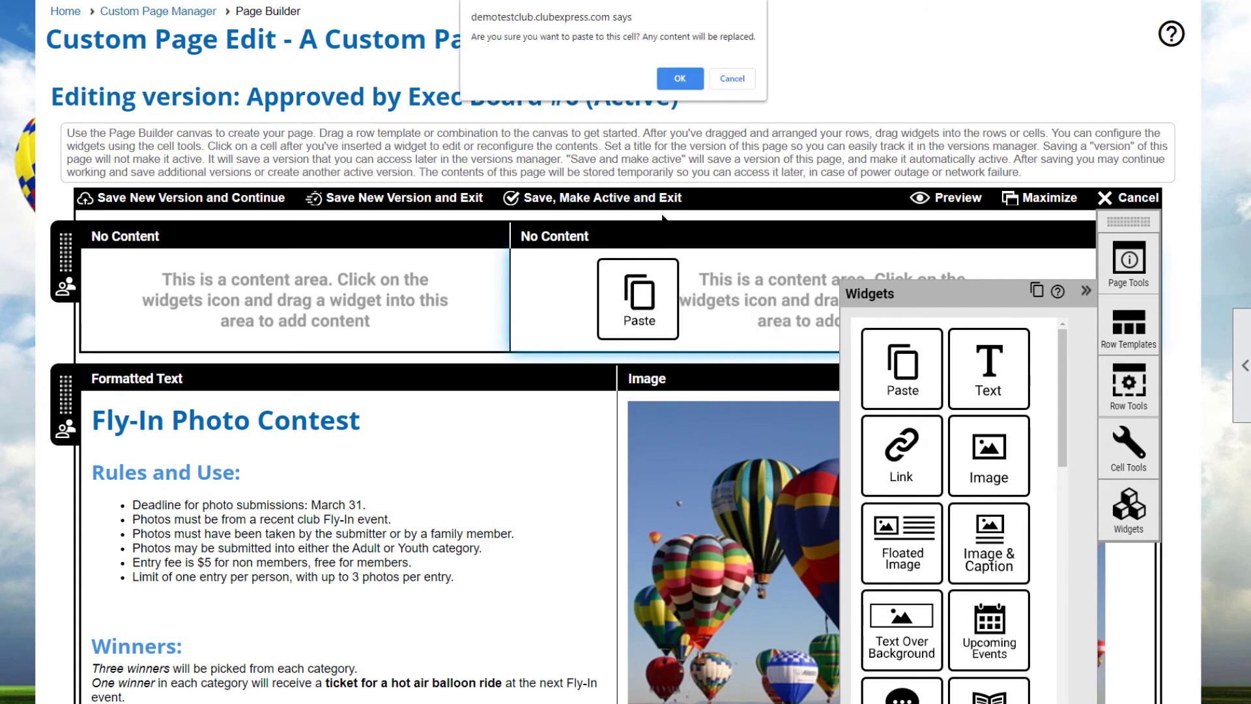
pyautogui.click(681, 79)
pyautogui.scroll(-9, 494, 582)
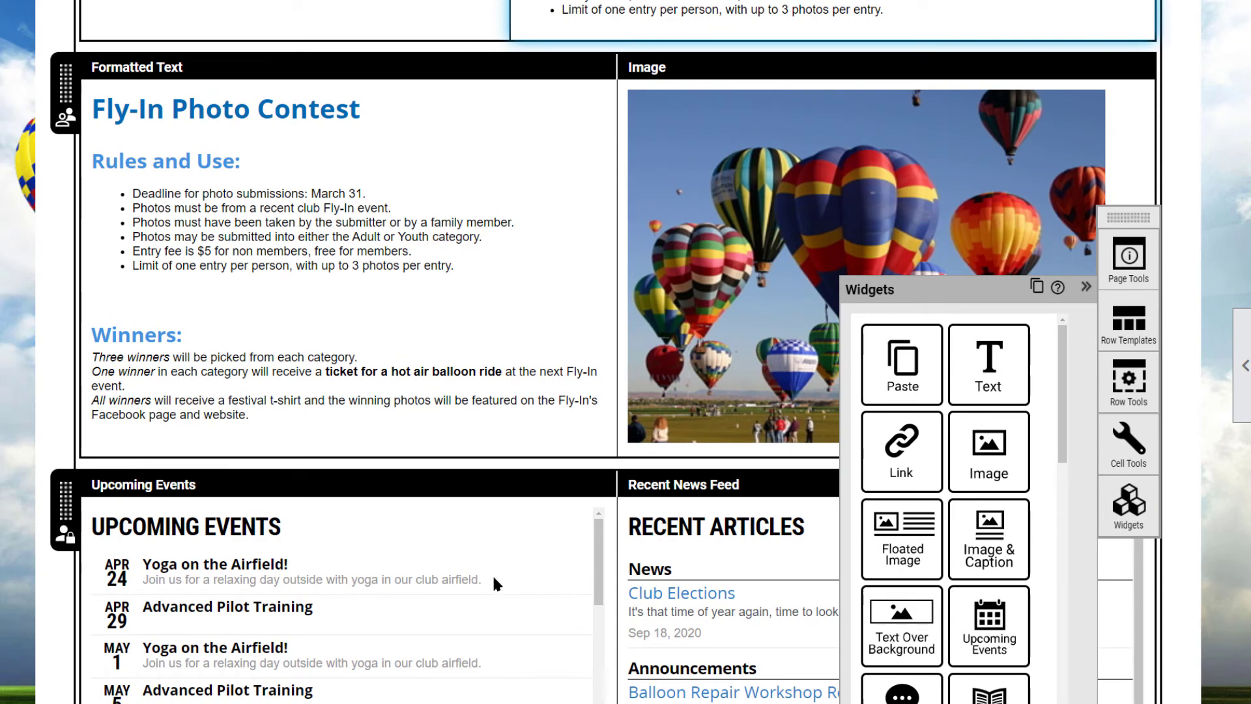
# Copy the Upcoming Events widget into the new 40/60 row's empty left cell
pyautogui.click(489, 580)
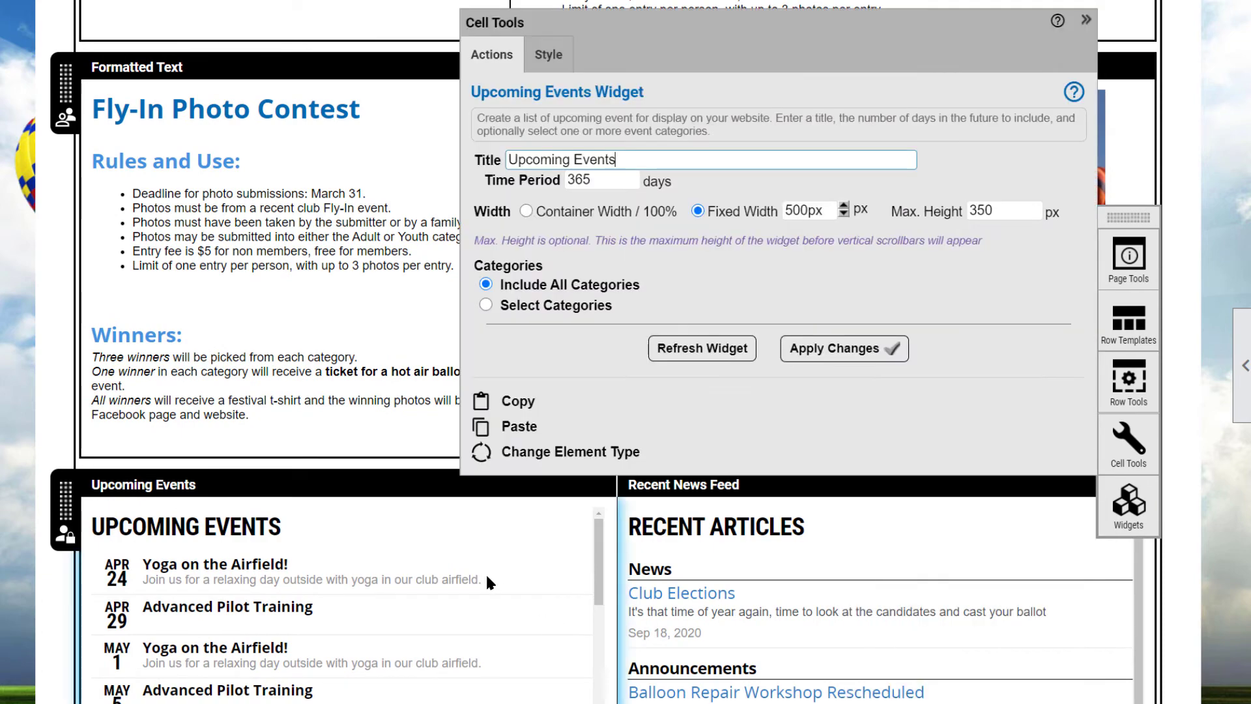
pyautogui.click(1101, 36)
pyautogui.scroll(9, 381, 355)
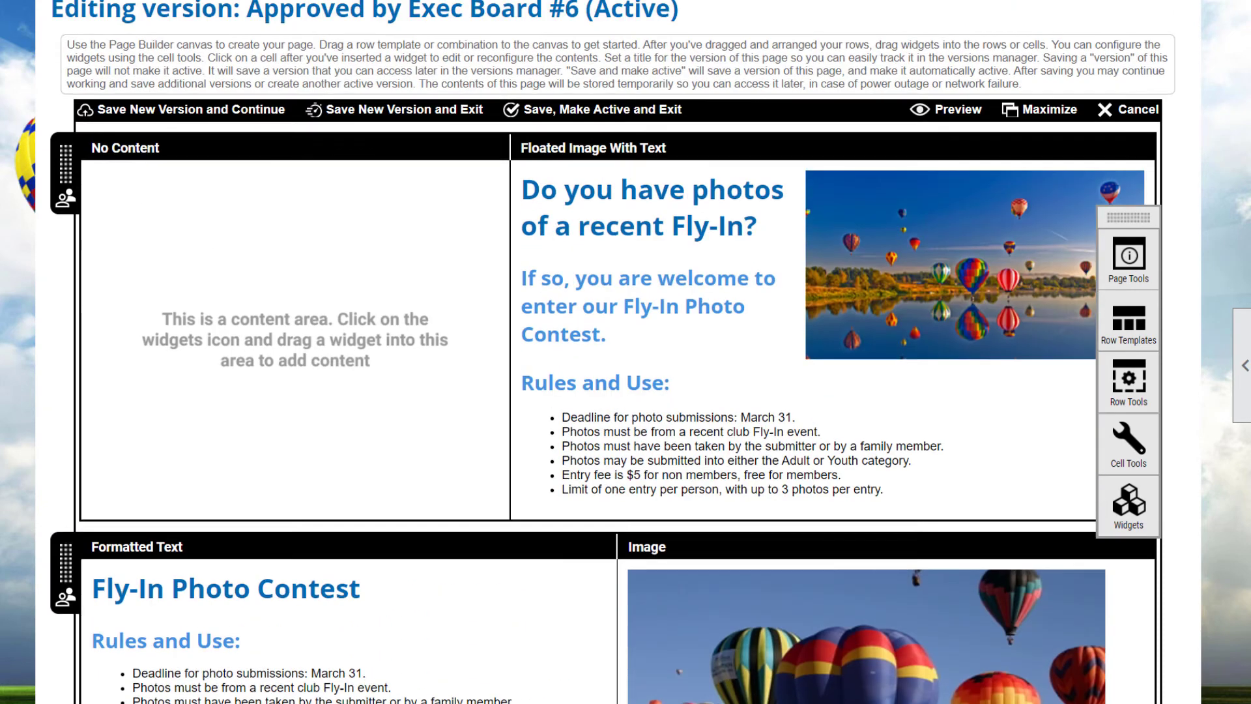
pyautogui.moveTo(902, 368); pyautogui.dragTo(343, 378)
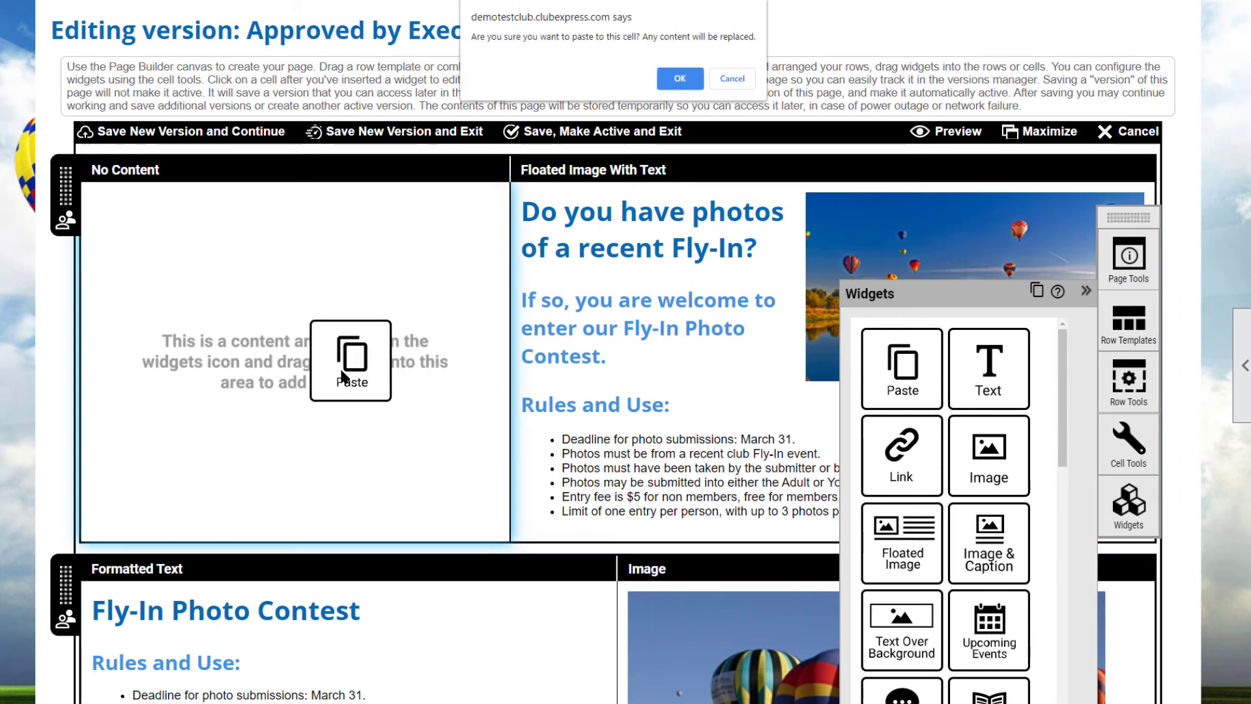
pyautogui.click(679, 79)
pyautogui.click(1085, 292)
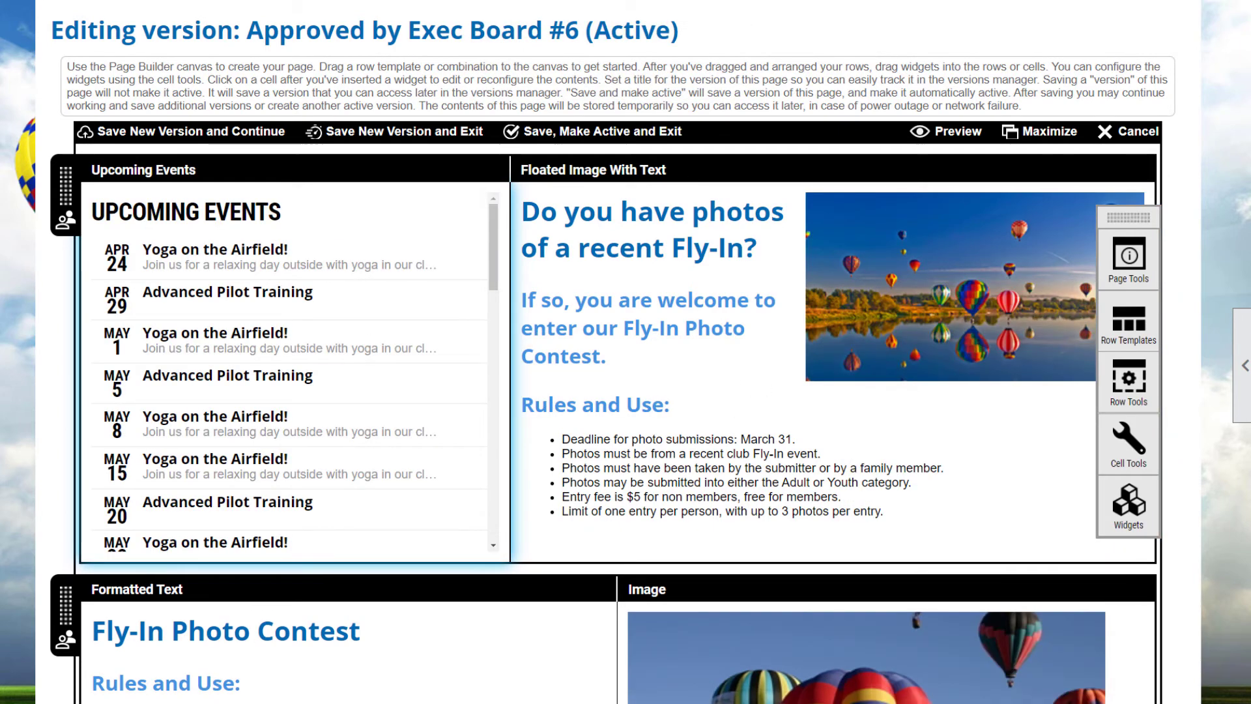
# Delete the Fly-In text-and-photo row and set the original Upcoming Events row to Hidden
pyautogui.scroll(-5, 603, 391)
pyautogui.click(1129, 382)
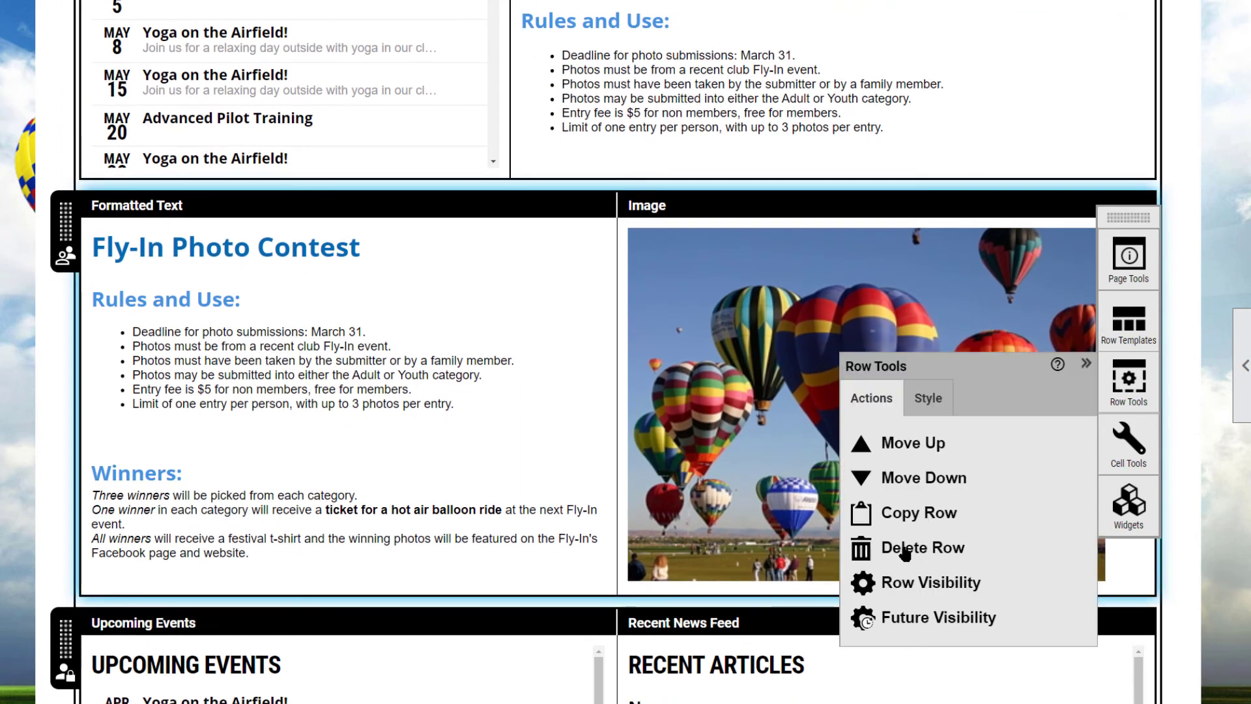
pyautogui.click(906, 551)
pyautogui.click(681, 62)
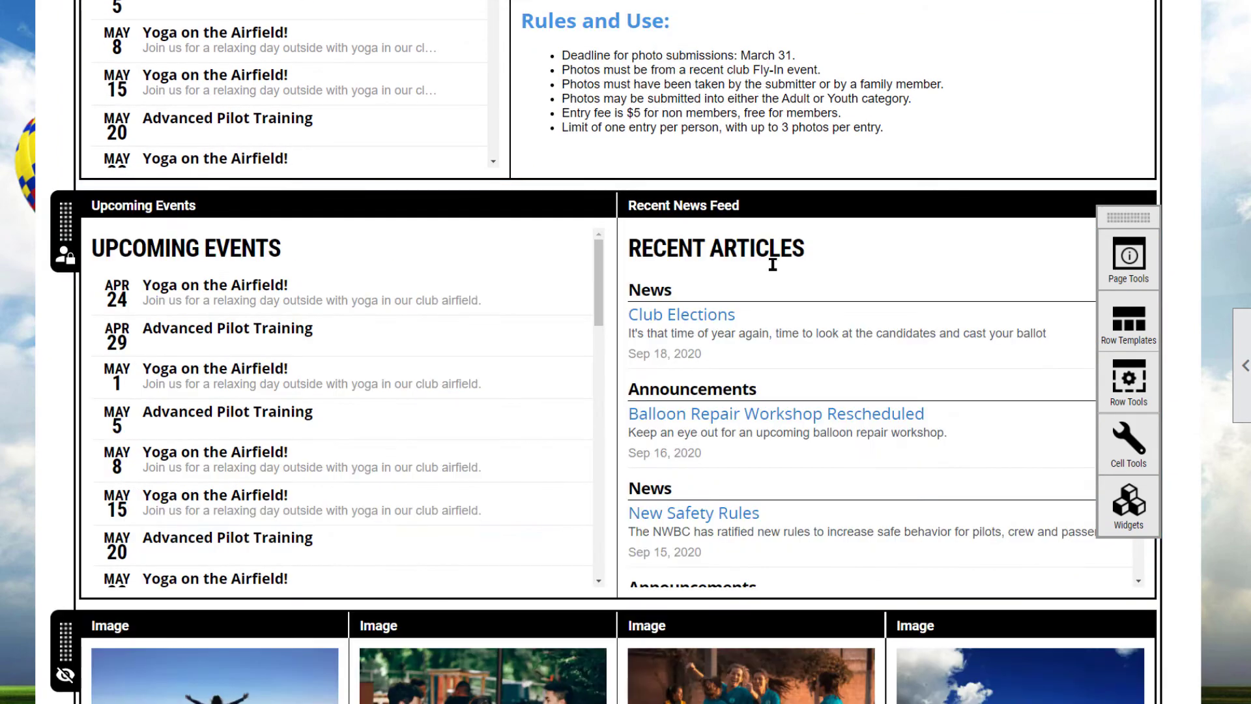
pyautogui.click(1128, 381)
pyautogui.click(912, 584)
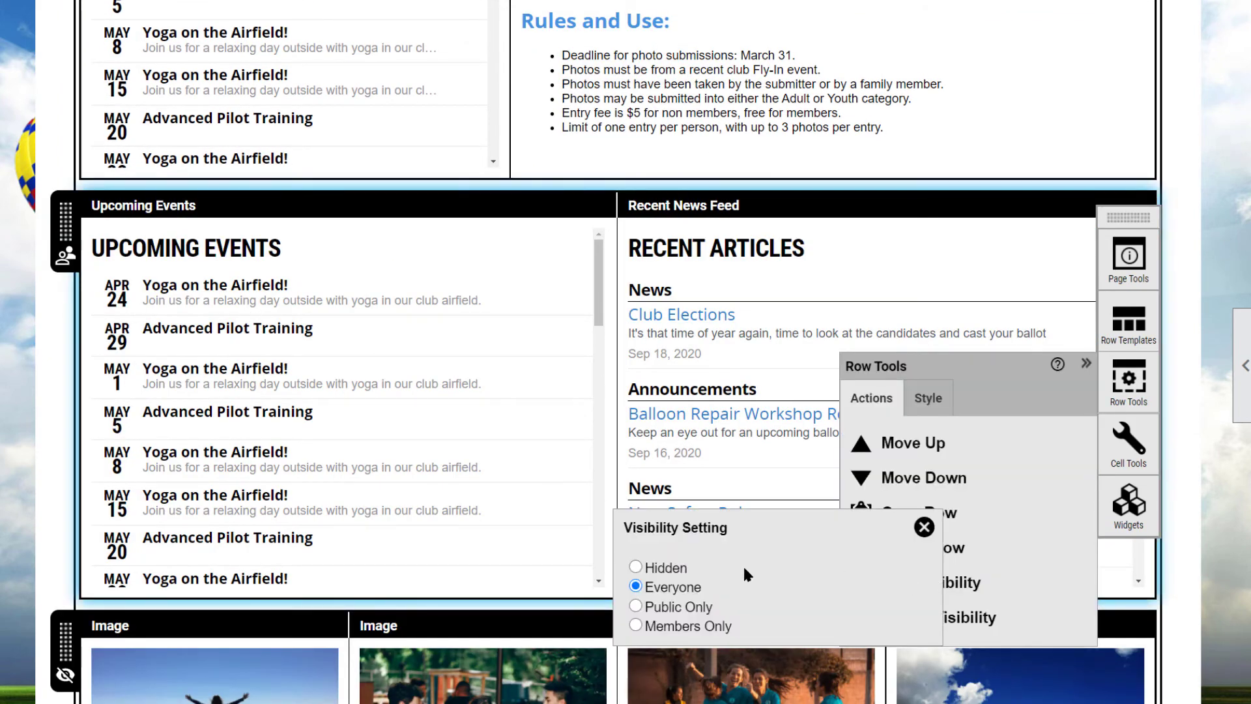
pyautogui.click(642, 568)
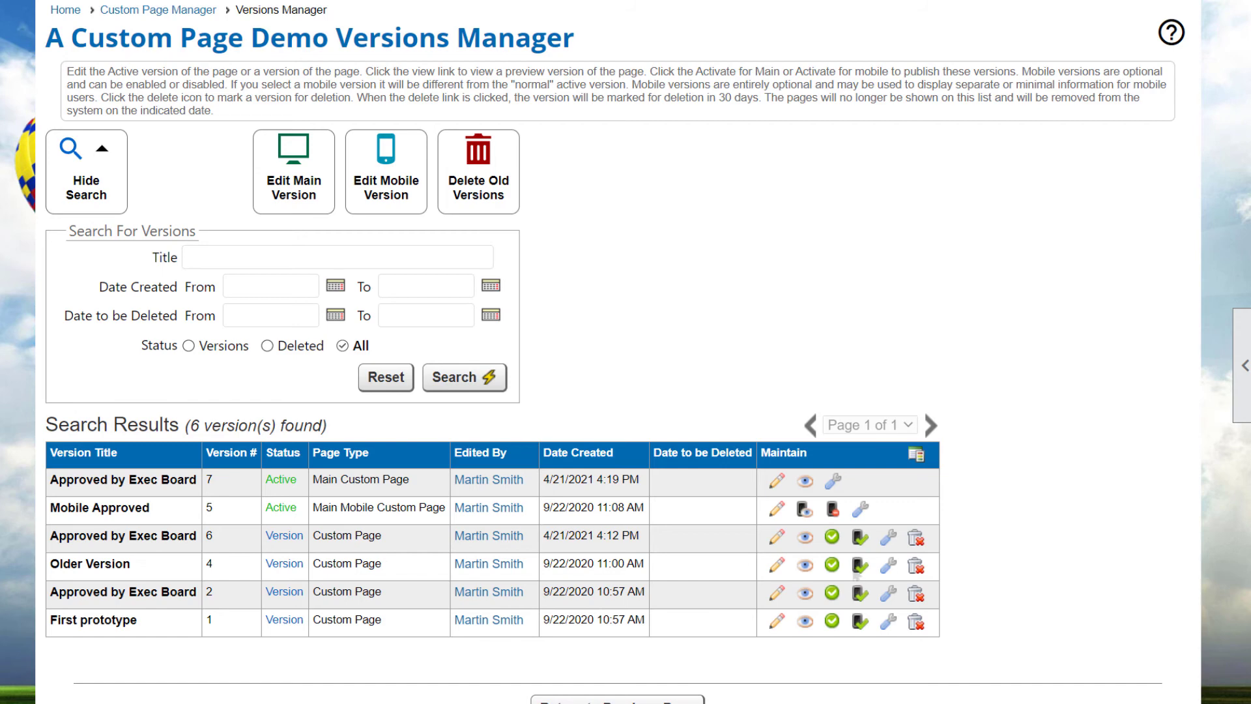
# Replace version 7's title 'Approved by Exec Board' with 'Spring'
pyautogui.click(833, 482)
pyautogui.moveTo(640, 281); pyautogui.dragTo(484, 284)
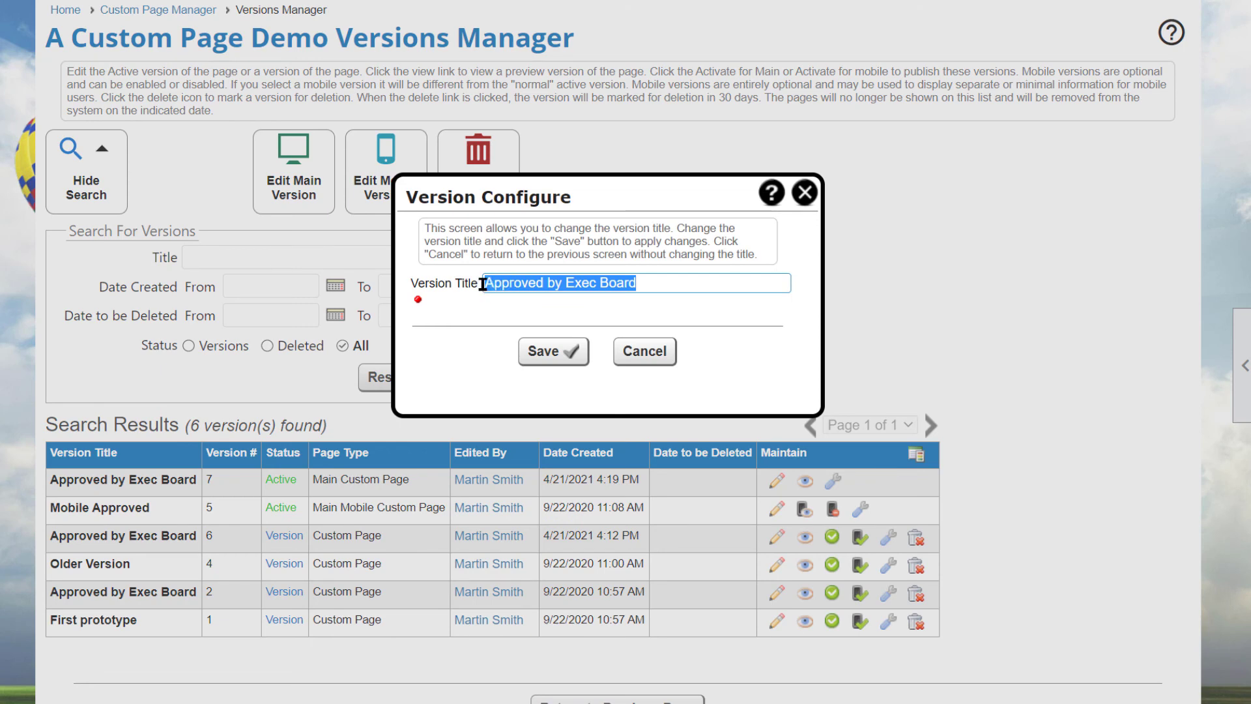
pyautogui.write('Spring')
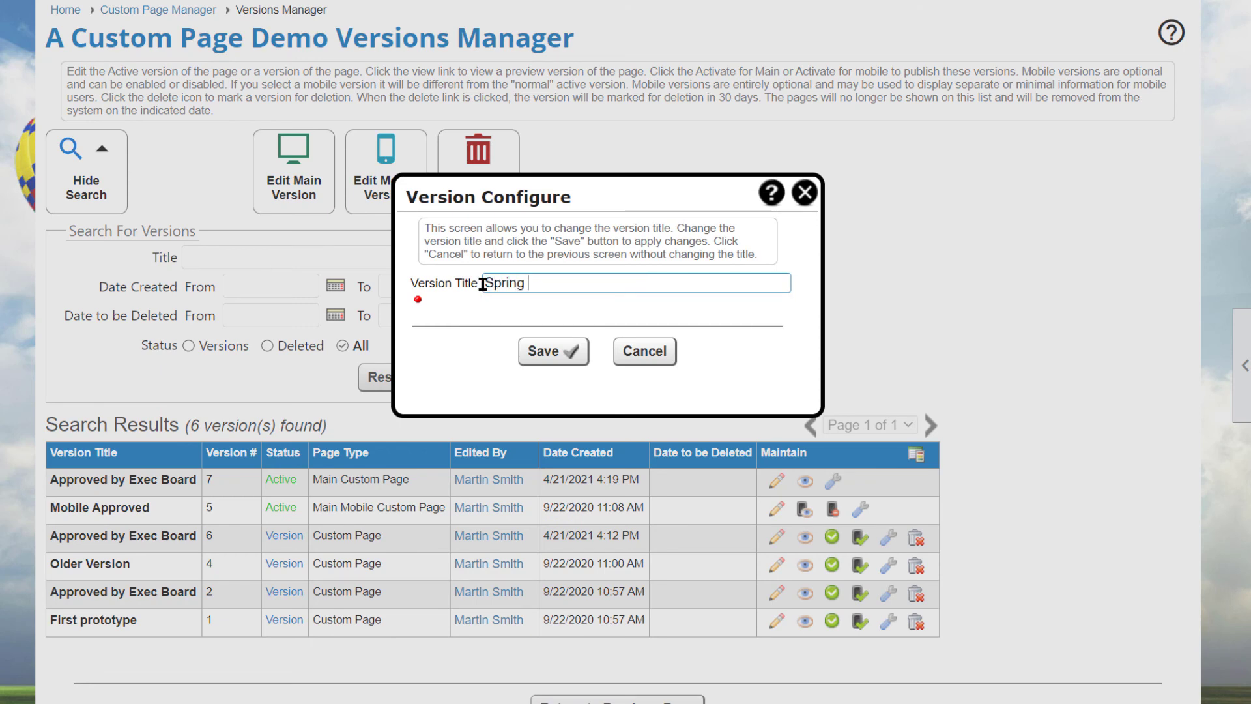